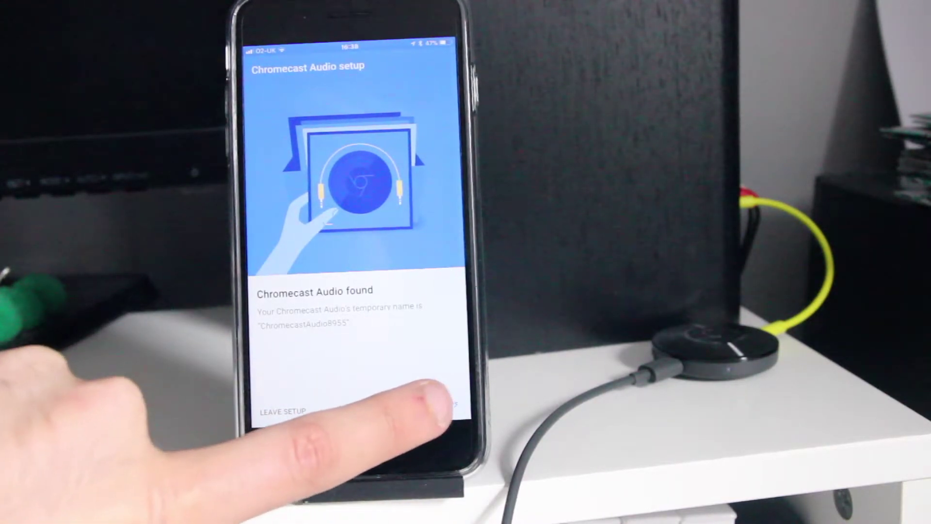
- Continue with the found Chromecast Audio and have it play a test sound
left_click(432, 405)
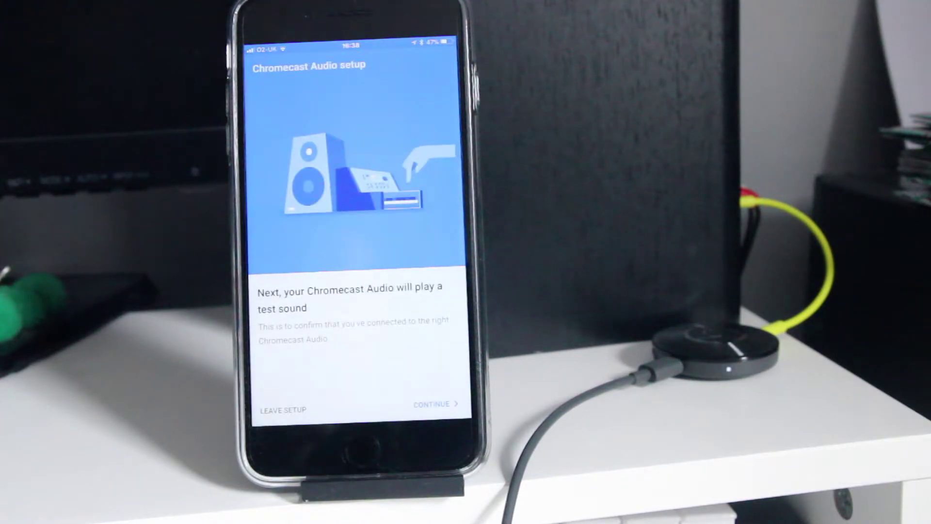
left_click(433, 405)
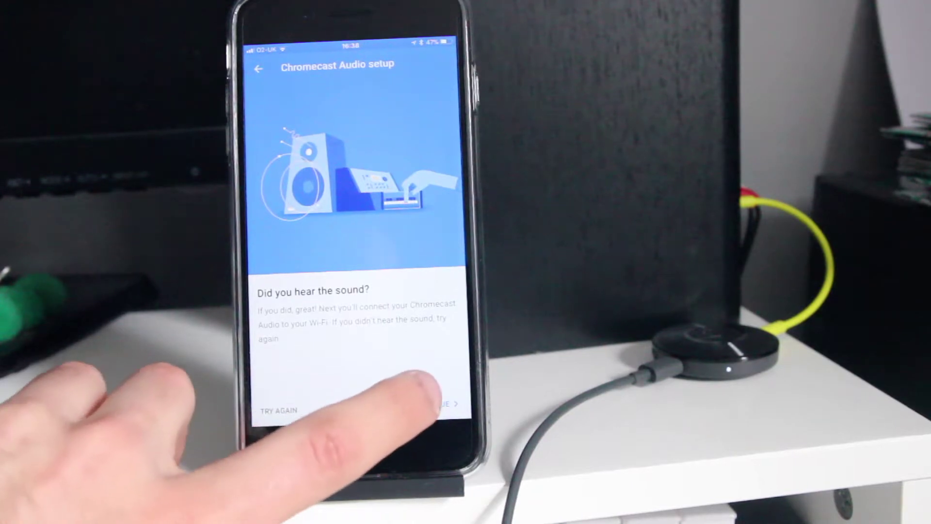
- Confirm the test sound was heard, keep the United Kingdom region and the suggested name
left_click(432, 404)
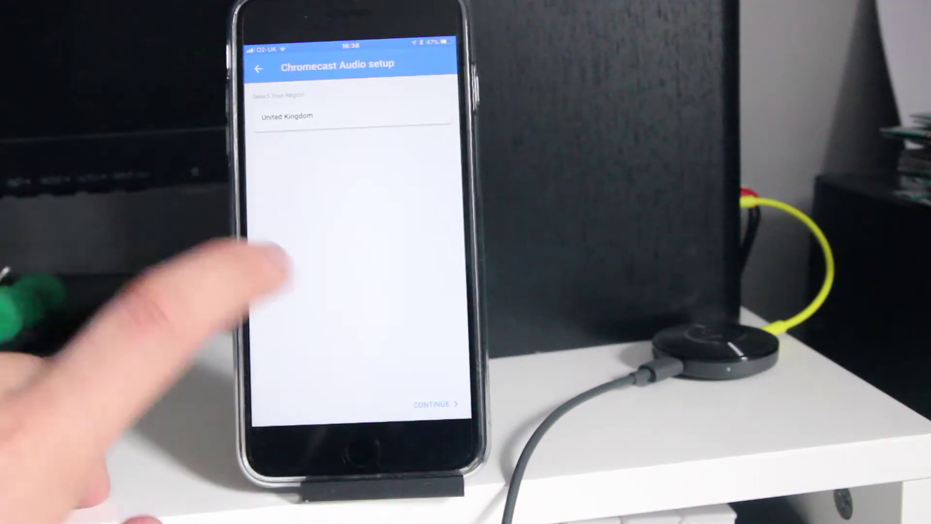
left_click(433, 405)
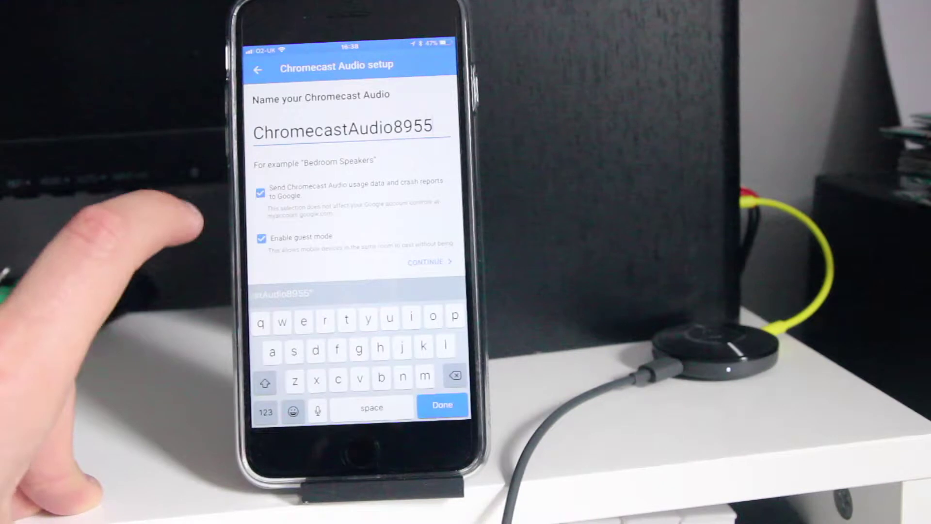
left_click(442, 405)
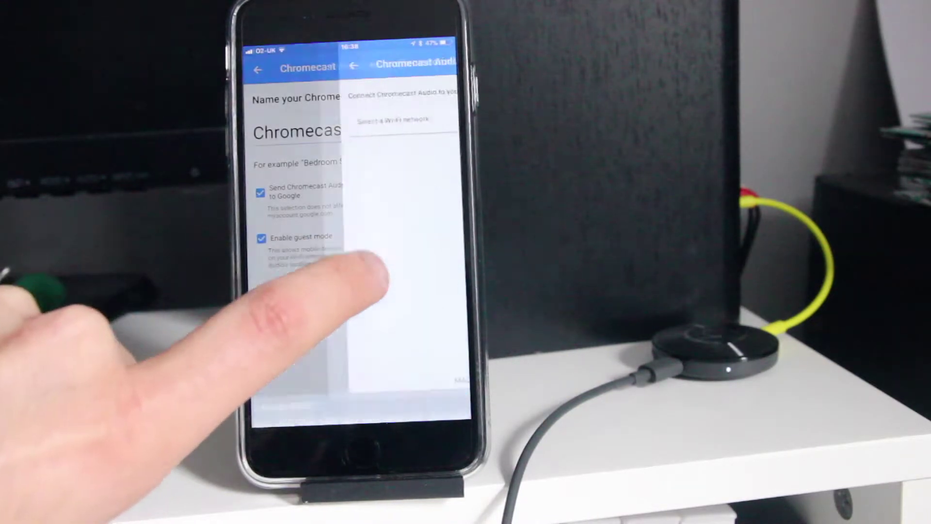
- Select the TheSwan Wi-Fi network, dismiss the poor-signal warning and start entering its password
left_click(305, 123)
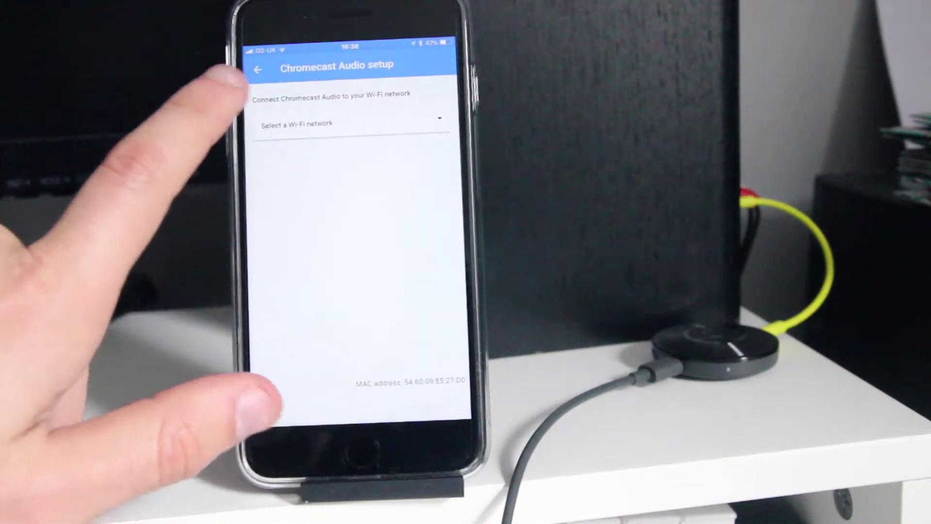
left_click(332, 181)
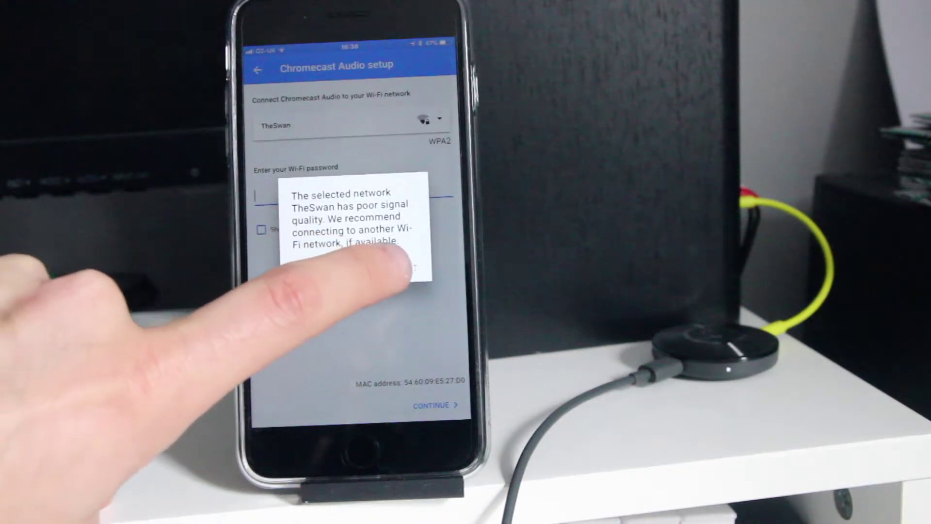
left_click(407, 263)
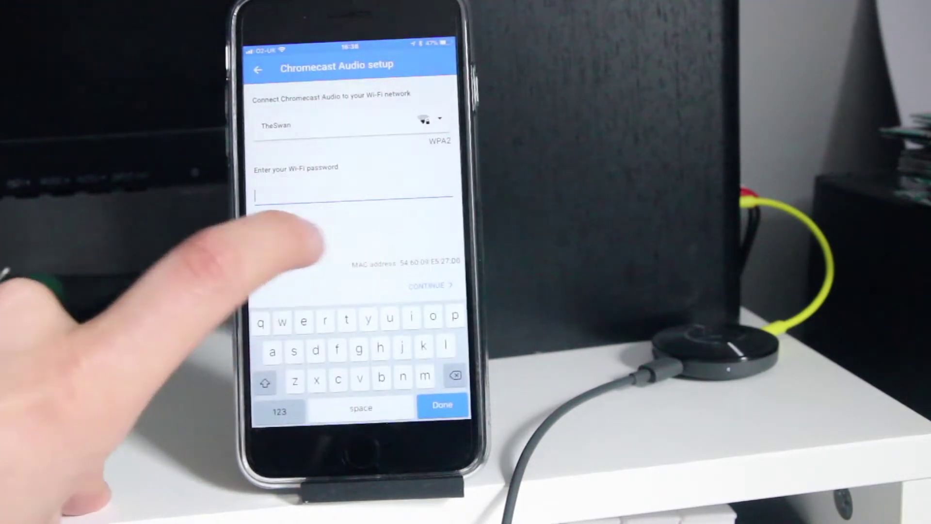
left_click(280, 411)
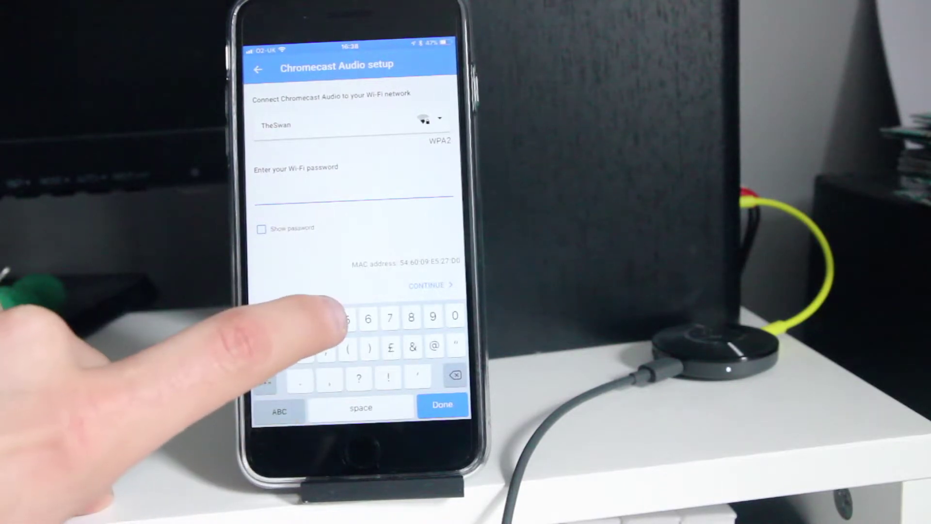
type("7")
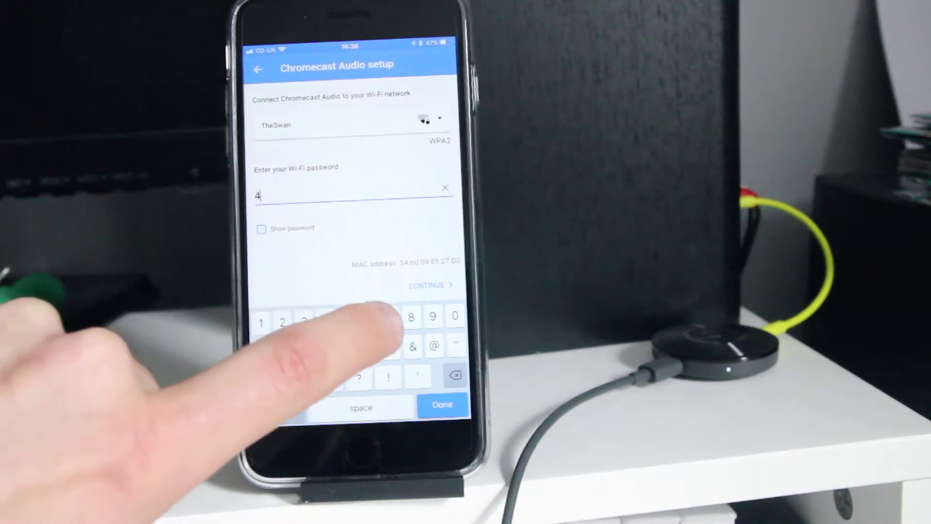
type("8")
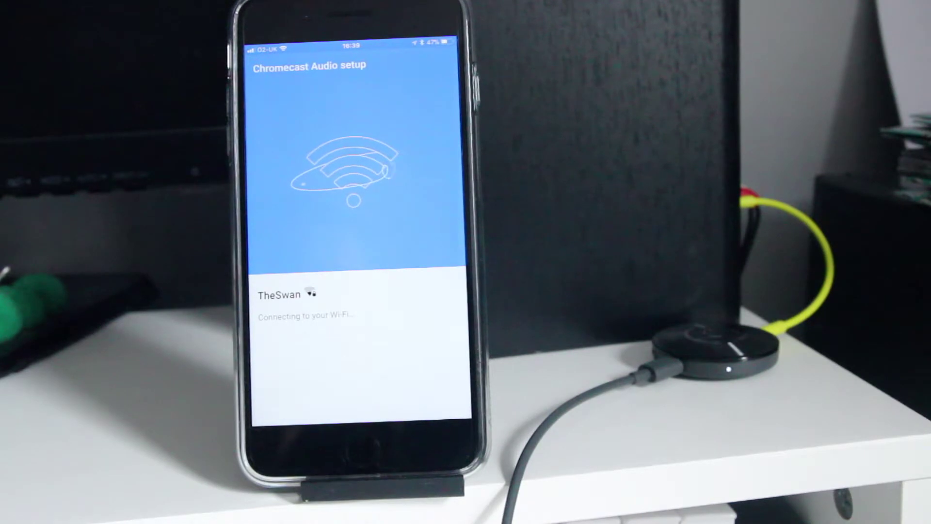